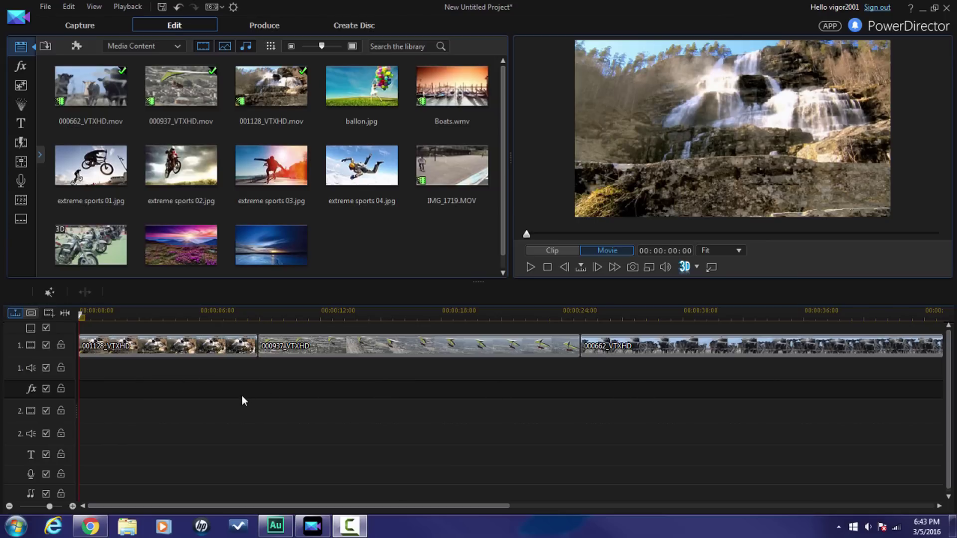
In the Subtitle Room, add a subtitle entry from 00:00:01:13 to 00:00:11:13
{"action": "left_click", "coordinate": [20, 220]}
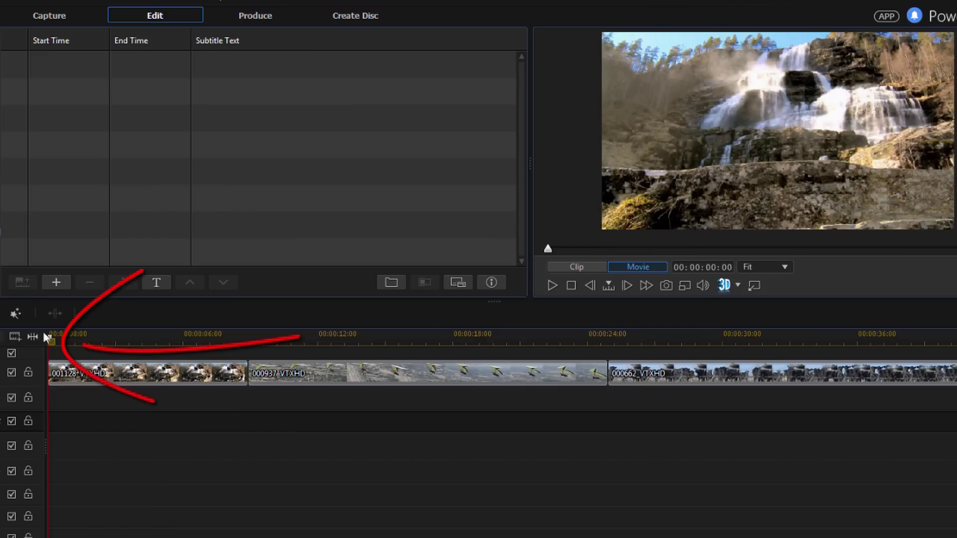
{"action": "left_click_drag", "start_coordinate": [51, 340], "coordinate": [84, 341]}
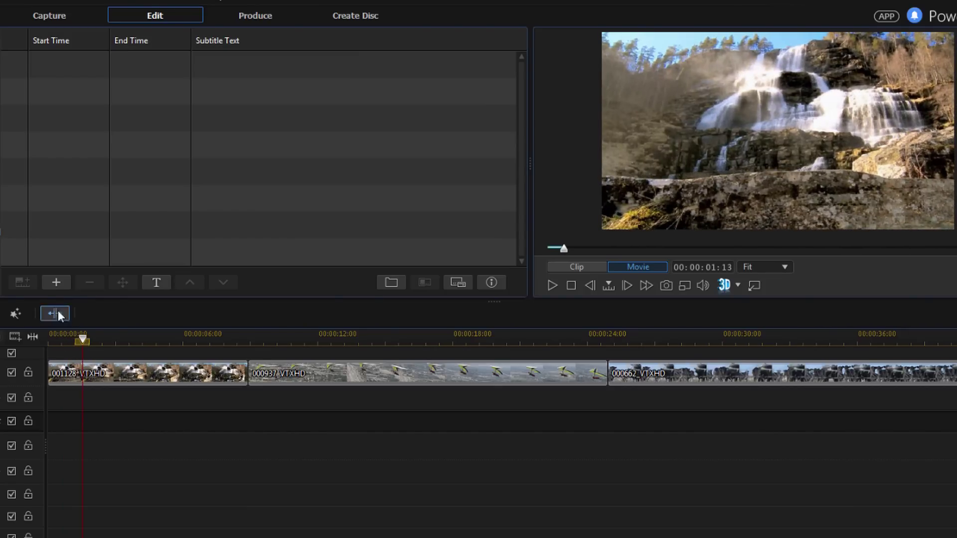
{"action": "left_click", "coordinate": [56, 282]}
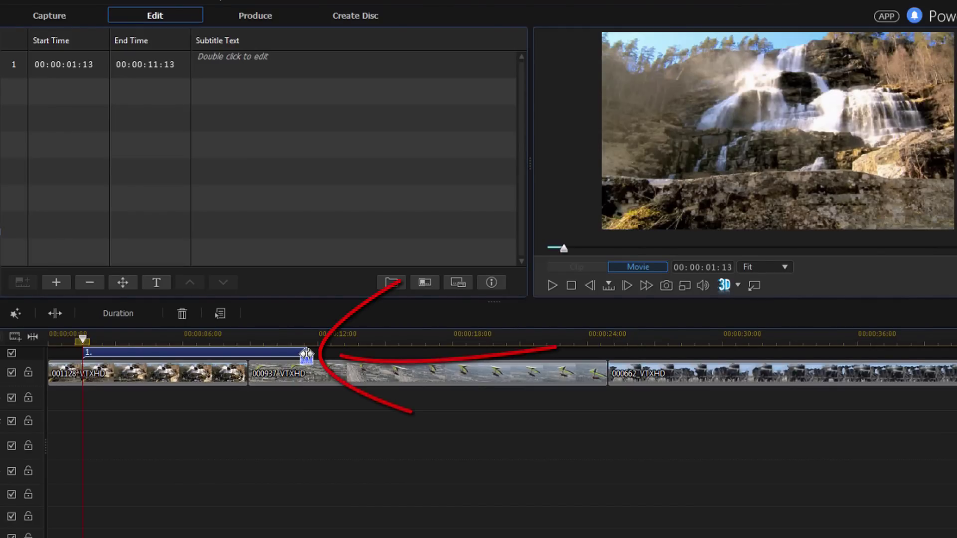
Shorten the first subtitle to a 00:00:07:09 duration so it ends at 00:00:08:22
{"action": "left_click_drag", "start_coordinate": [306, 354], "coordinate": [247, 355]}
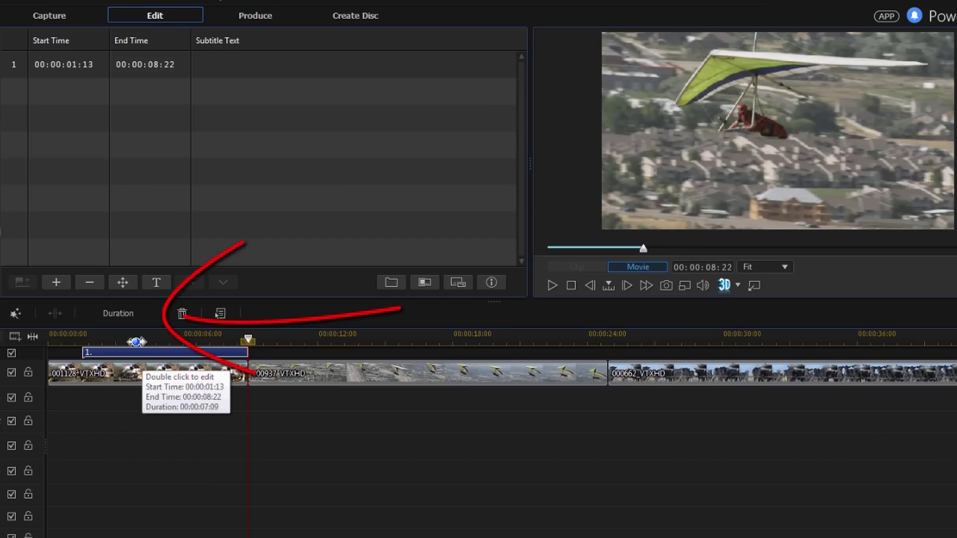
{"action": "left_click", "coordinate": [118, 314]}
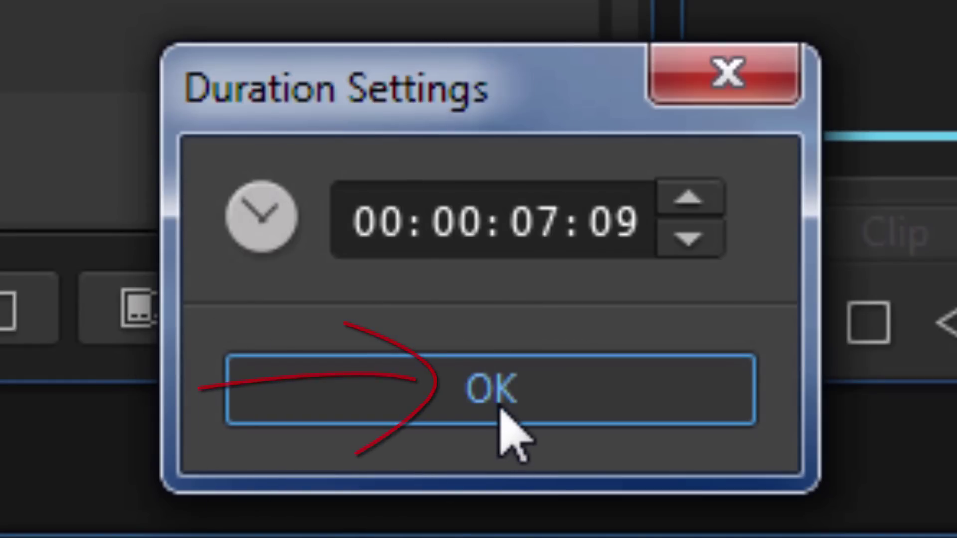
{"action": "left_click", "coordinate": [503, 410]}
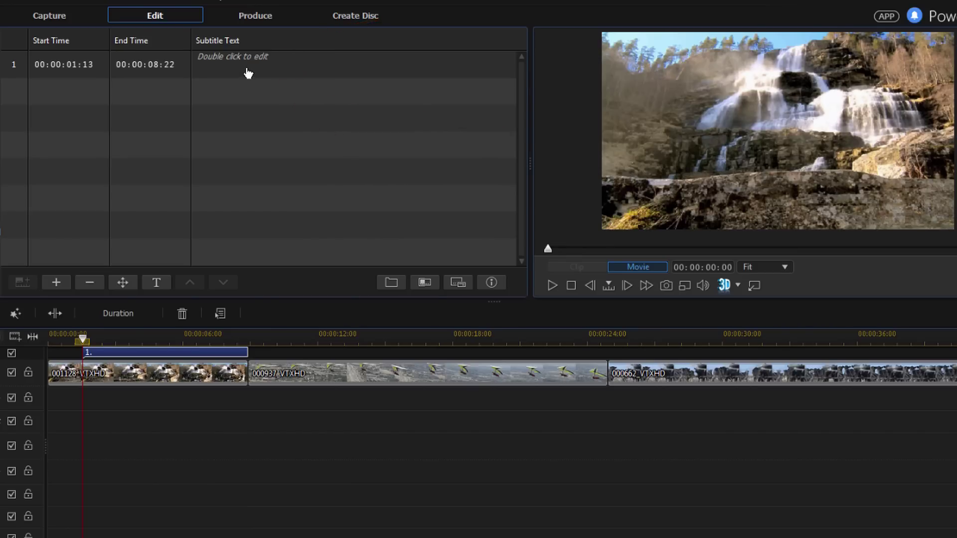
Enter the trial text 'Waterfalls are beautiful in the spring time', then delete that subtitle entry
{"action": "double_click", "coordinate": [247, 69]}
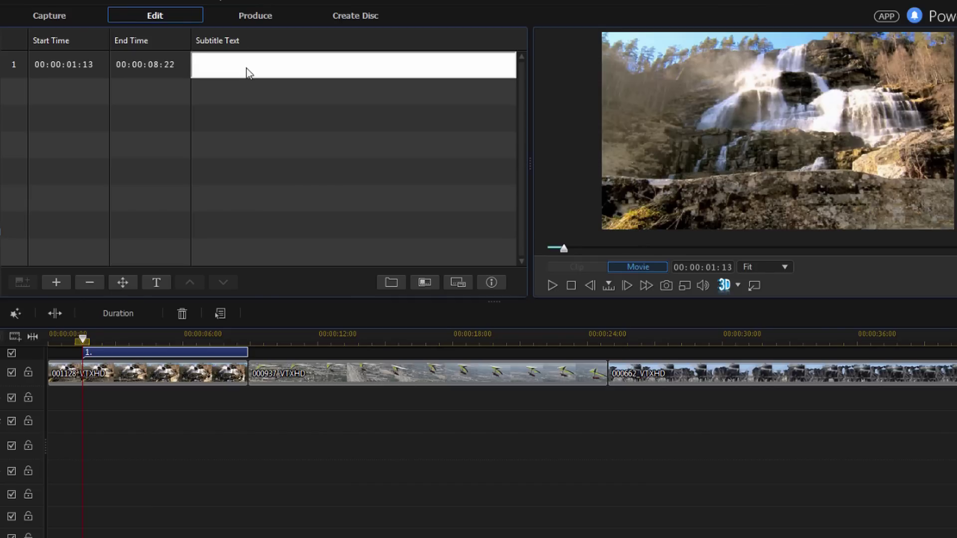
{"action": "type", "text": "Waterfalls are beautiful i n the spring time"}
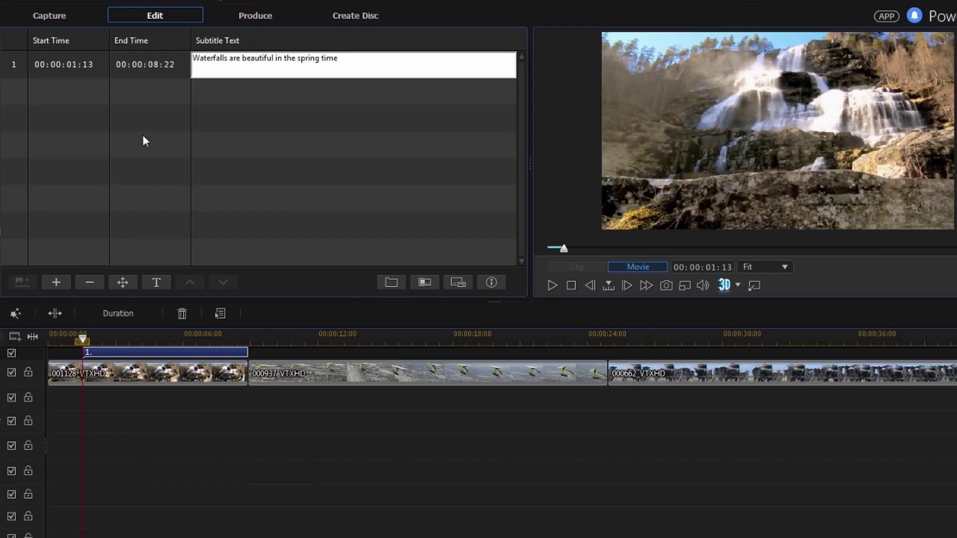
{"action": "left_click", "coordinate": [226, 411]}
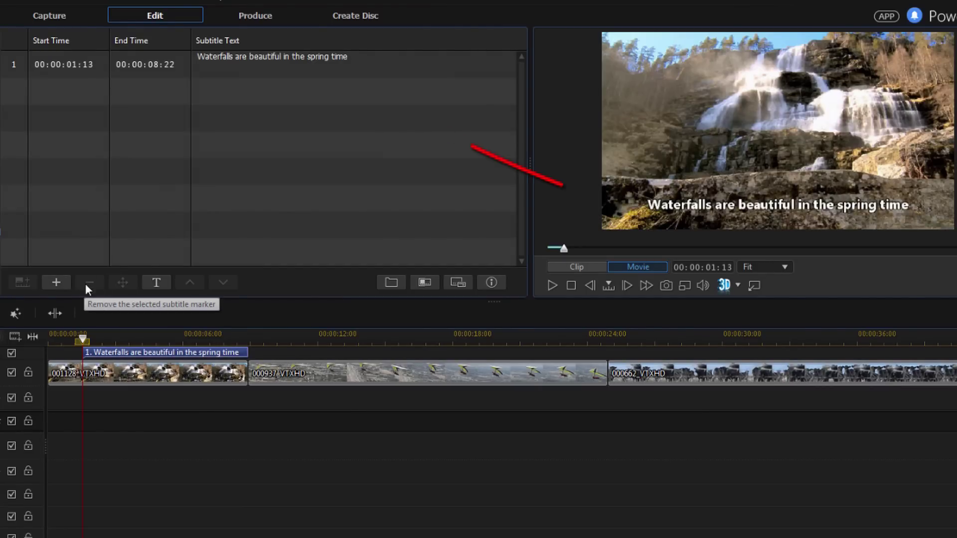
{"action": "left_click", "coordinate": [257, 83]}
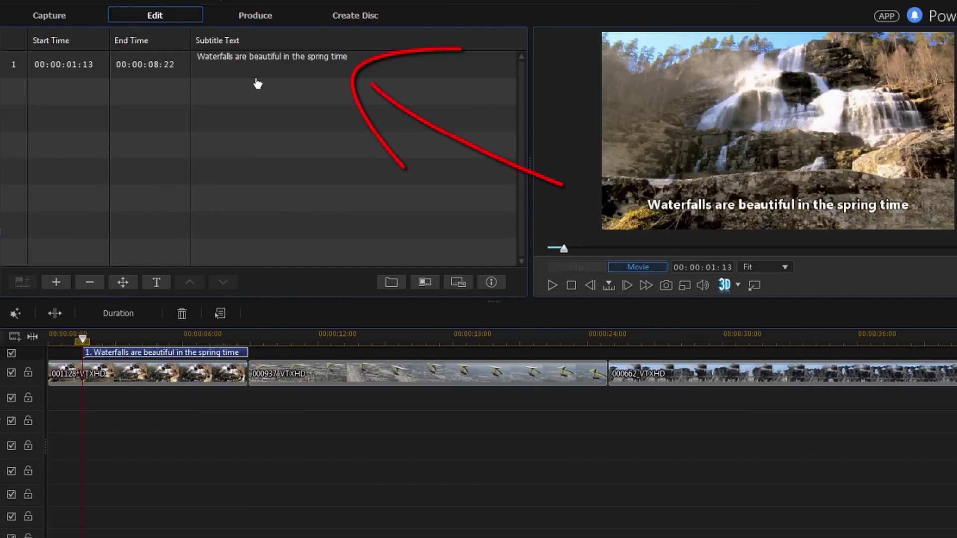
{"action": "left_click", "coordinate": [84, 283]}
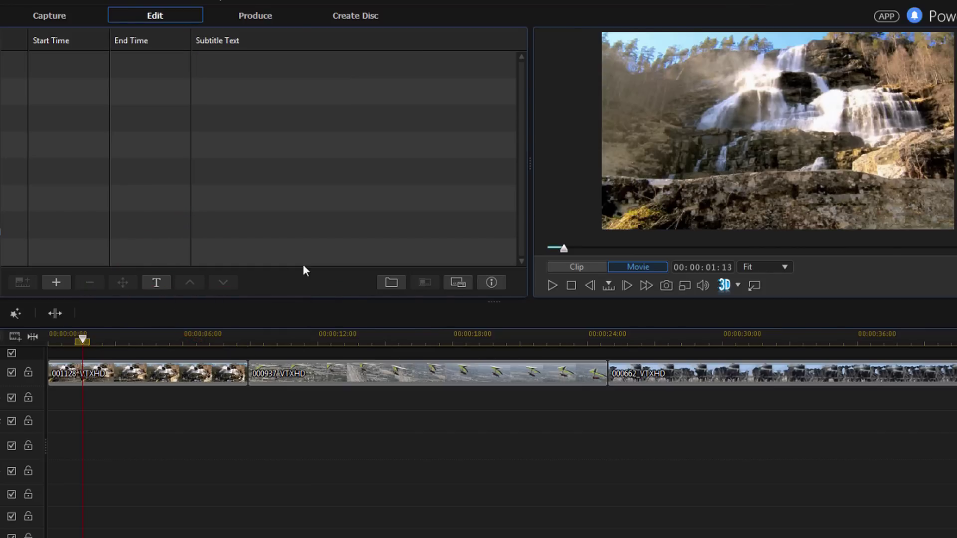
Add a 00:00:01:13–00:00:11:13 subtitle reading 'Waterfalls' and select it
{"action": "left_click", "coordinate": [57, 281]}
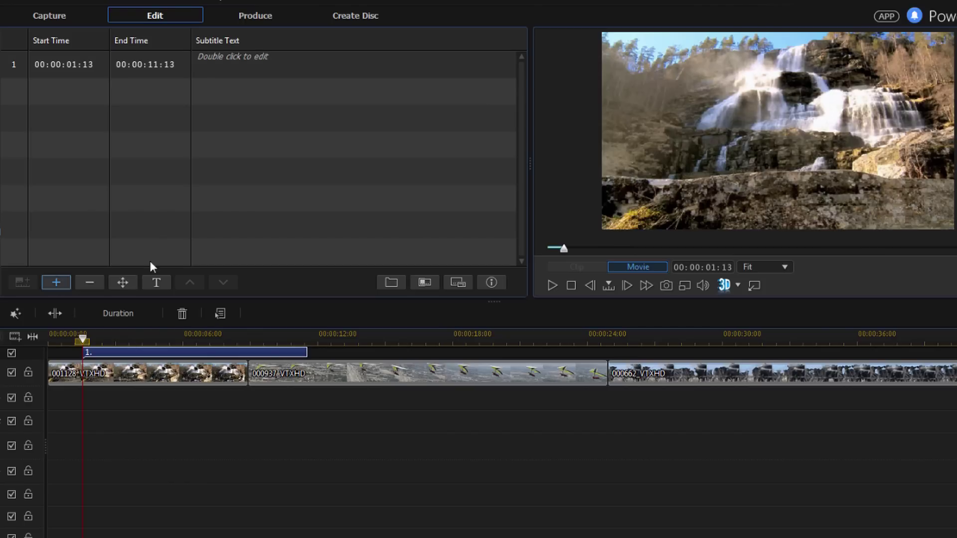
{"action": "double_click", "coordinate": [267, 56]}
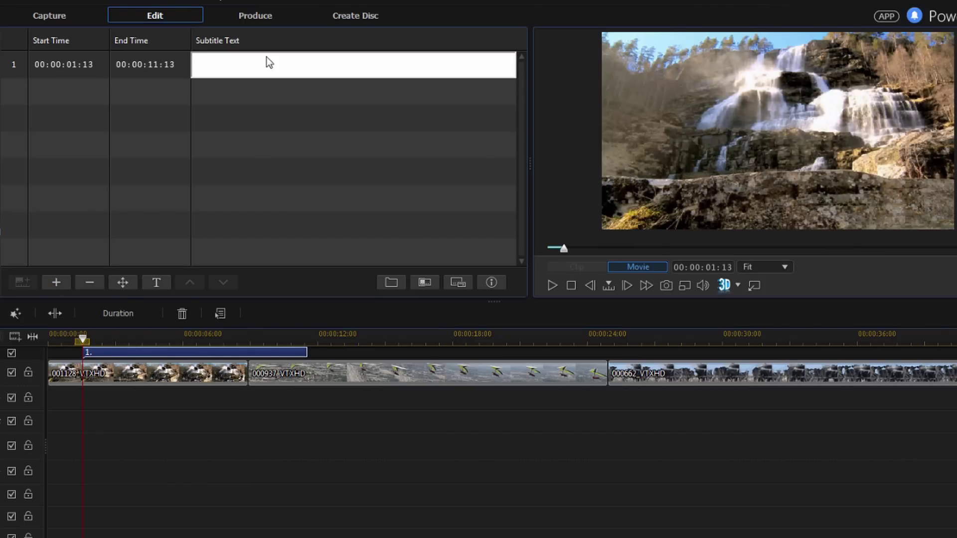
{"action": "type", "text": "Waterfalls"}
{"action": "key", "text": "Return"}
{"action": "left_click", "coordinate": [291, 440]}
{"action": "left_click", "coordinate": [269, 67]}
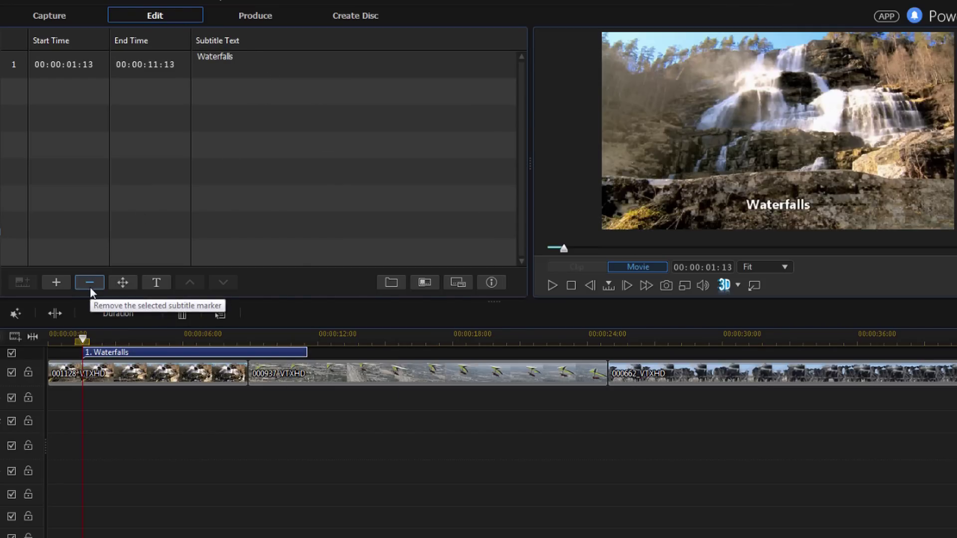
{"action": "left_click", "coordinate": [123, 286]}
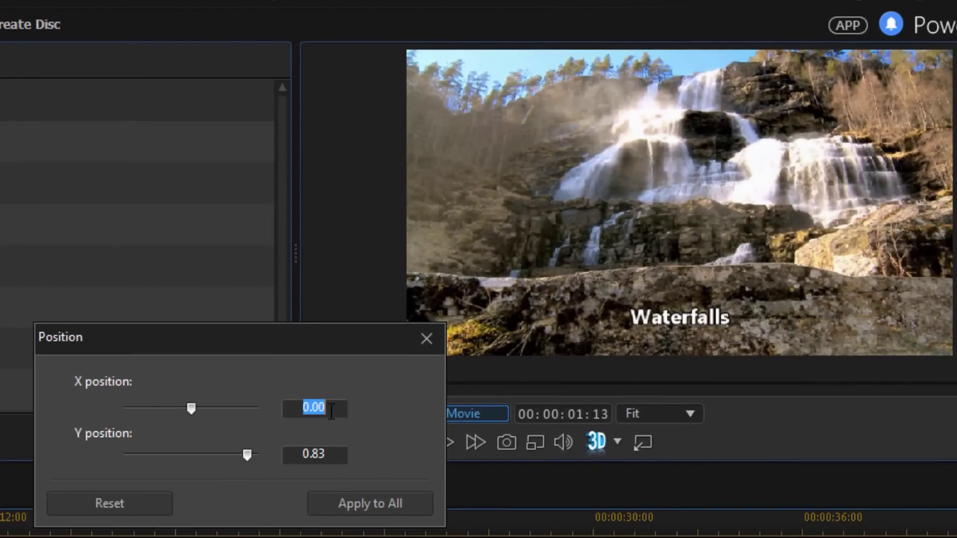
{"action": "left_click", "coordinate": [192, 408]}
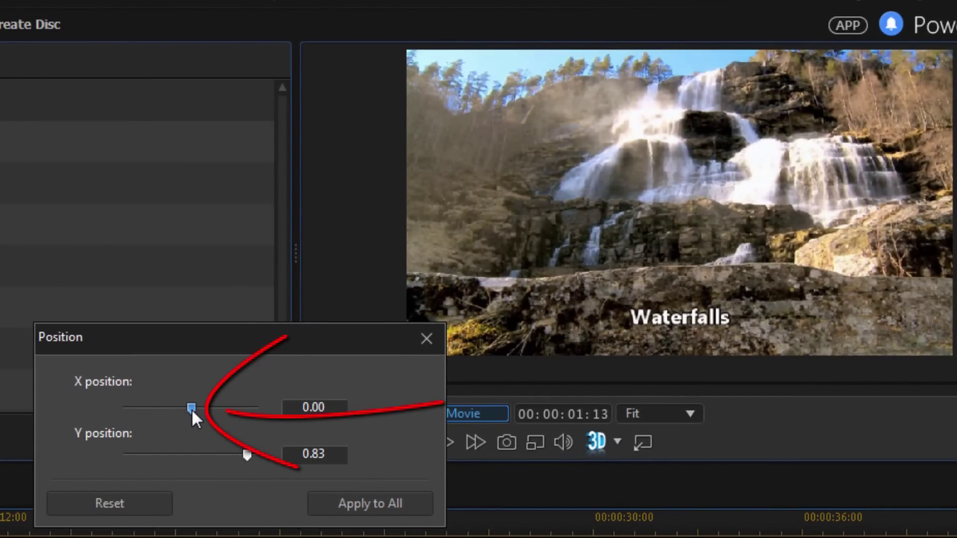
{"action": "left_click_drag", "start_coordinate": [192, 409], "coordinate": [233, 409]}
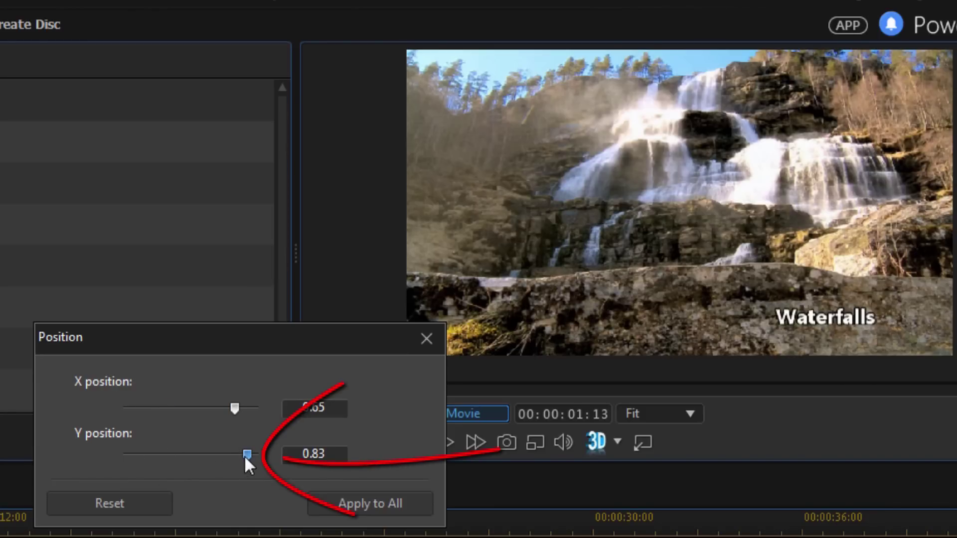
{"action": "left_click_drag", "start_coordinate": [244, 454], "coordinate": [160, 463]}
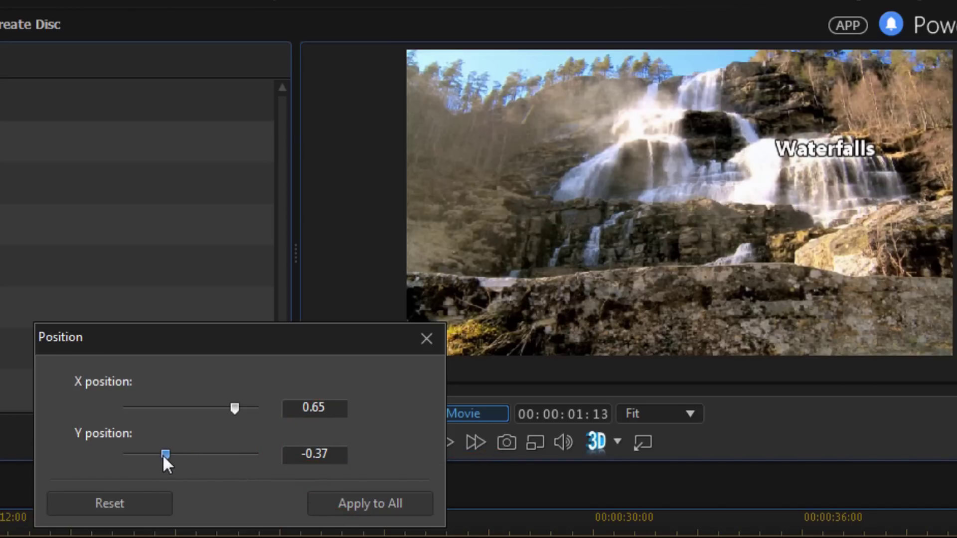
{"action": "left_click_drag", "start_coordinate": [163, 454], "coordinate": [265, 457]}
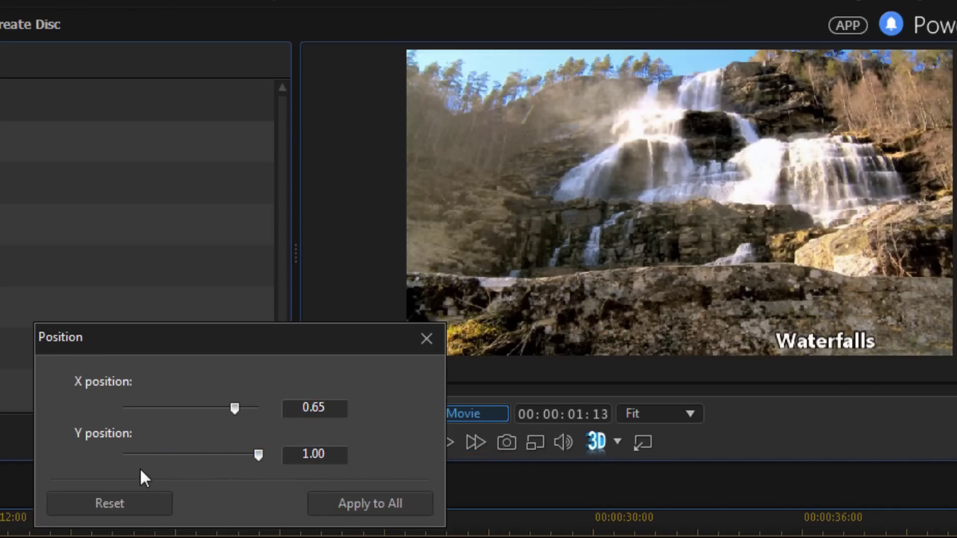
{"action": "left_click", "coordinate": [102, 502]}
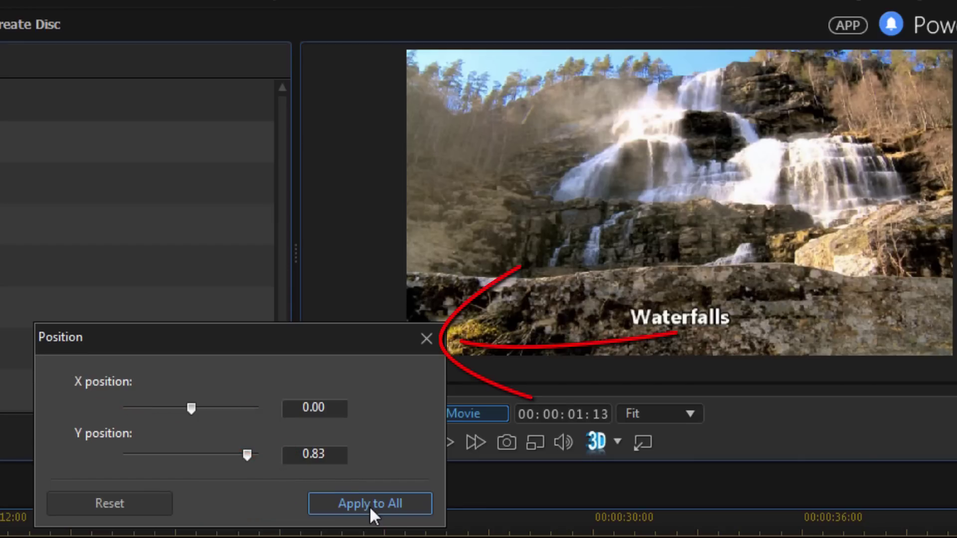
{"action": "left_click", "coordinate": [427, 338]}
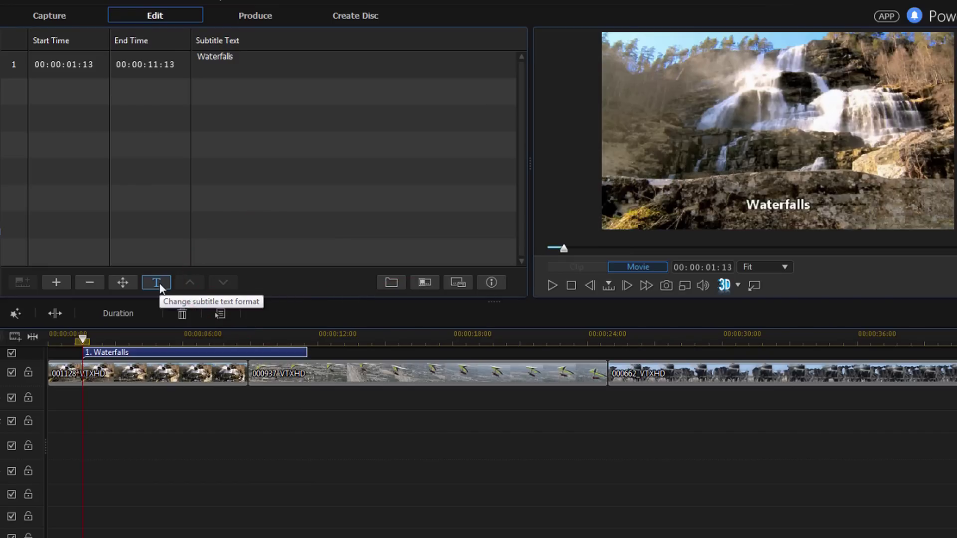
{"action": "left_click", "coordinate": [156, 283]}
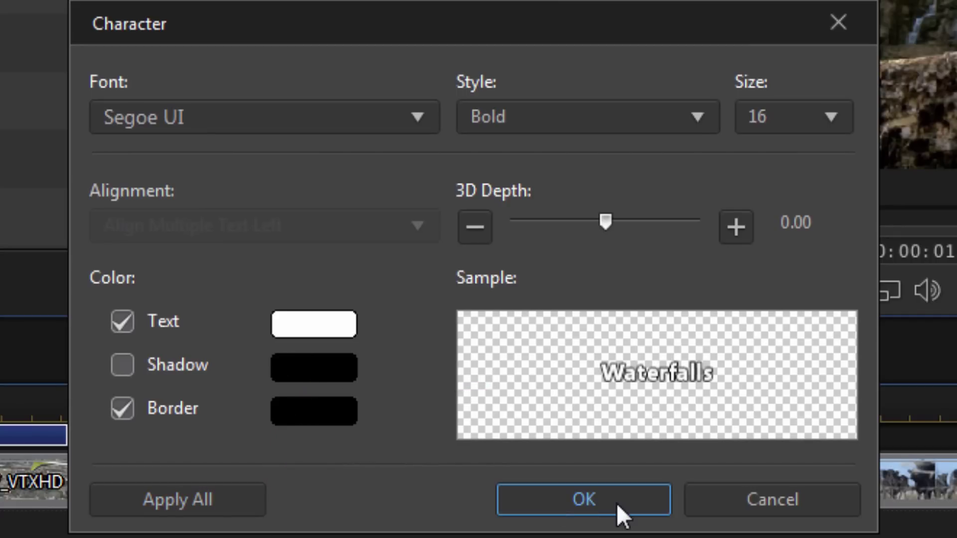
{"action": "left_click", "coordinate": [750, 500]}
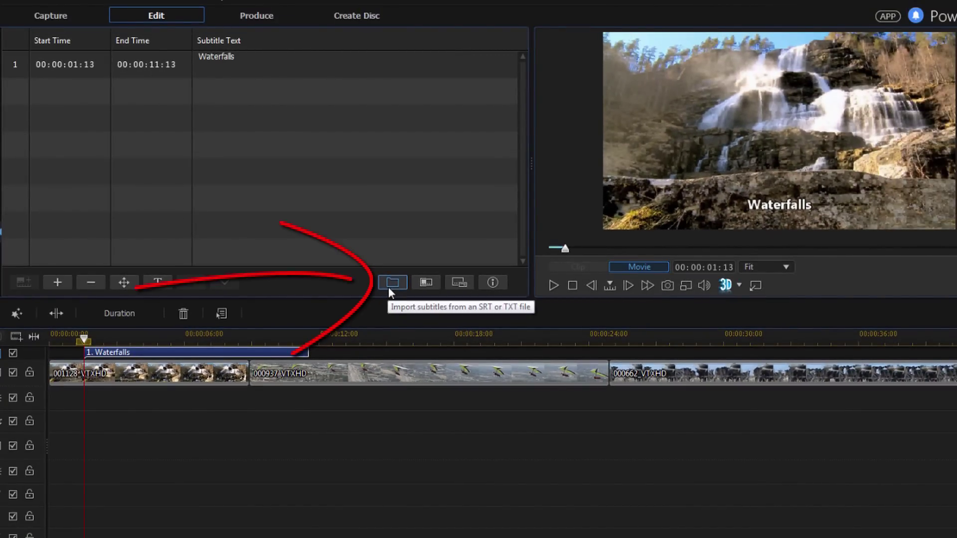
{"action": "left_click", "coordinate": [390, 284]}
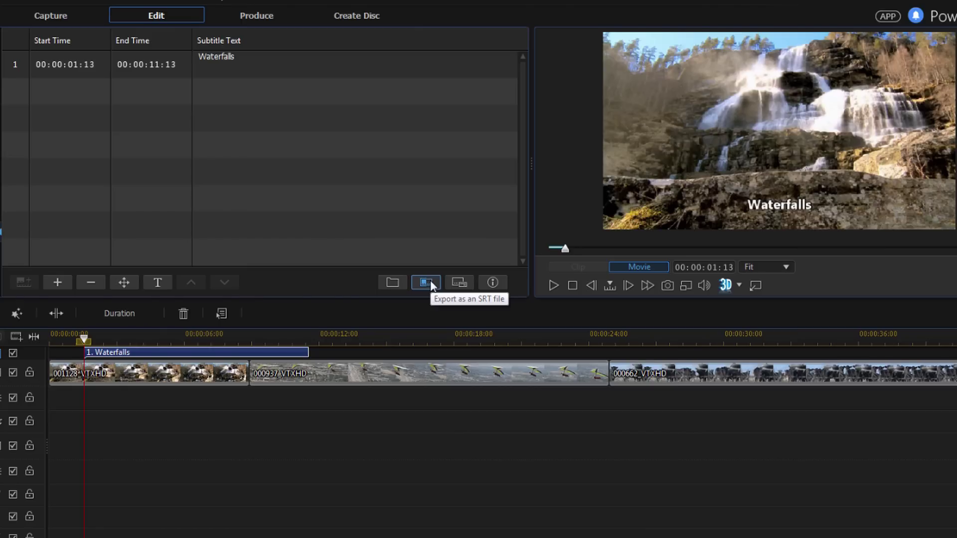
Set the subtitle type to 'Create subtitles imprinted on a video file'
{"action": "left_click", "coordinate": [457, 283]}
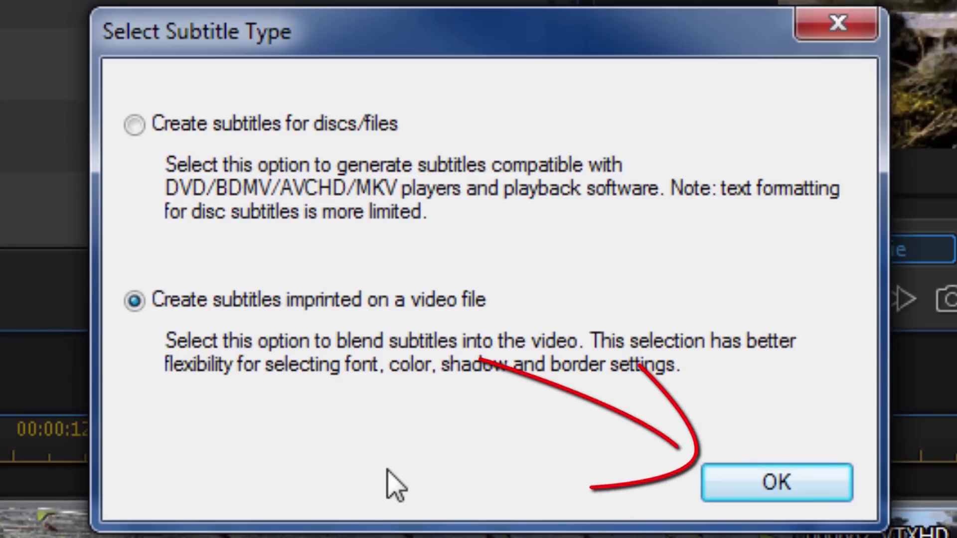
{"action": "left_click", "coordinate": [777, 482]}
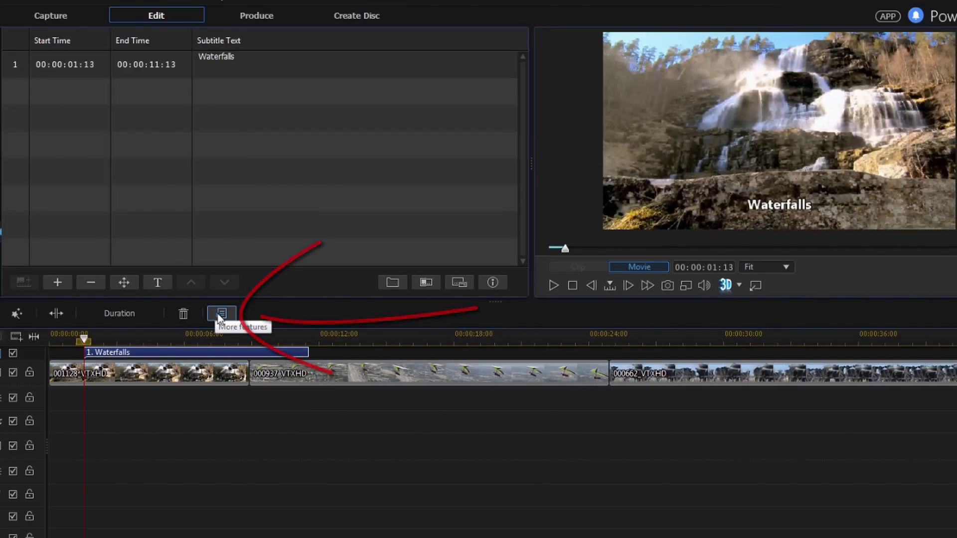
{"action": "left_click", "coordinate": [218, 313]}
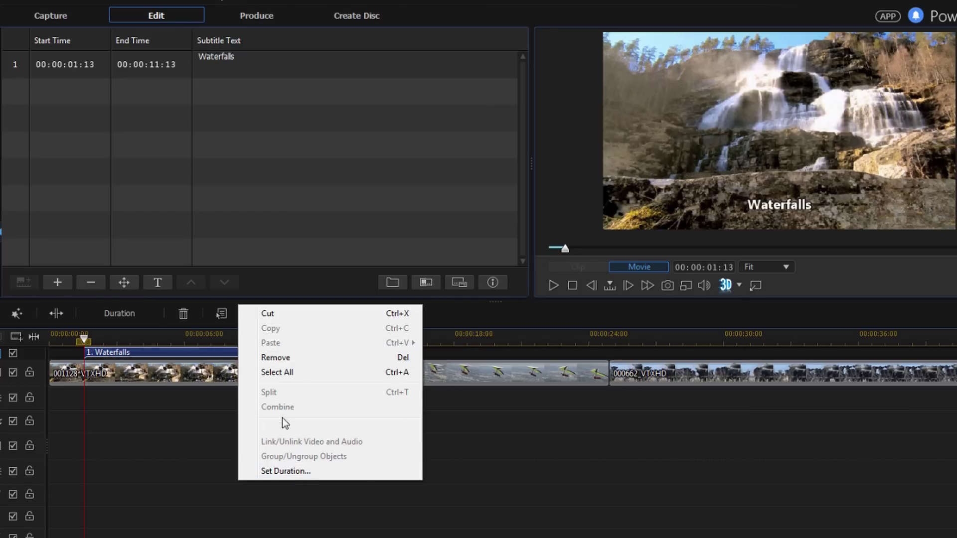
{"action": "left_click", "coordinate": [210, 423]}
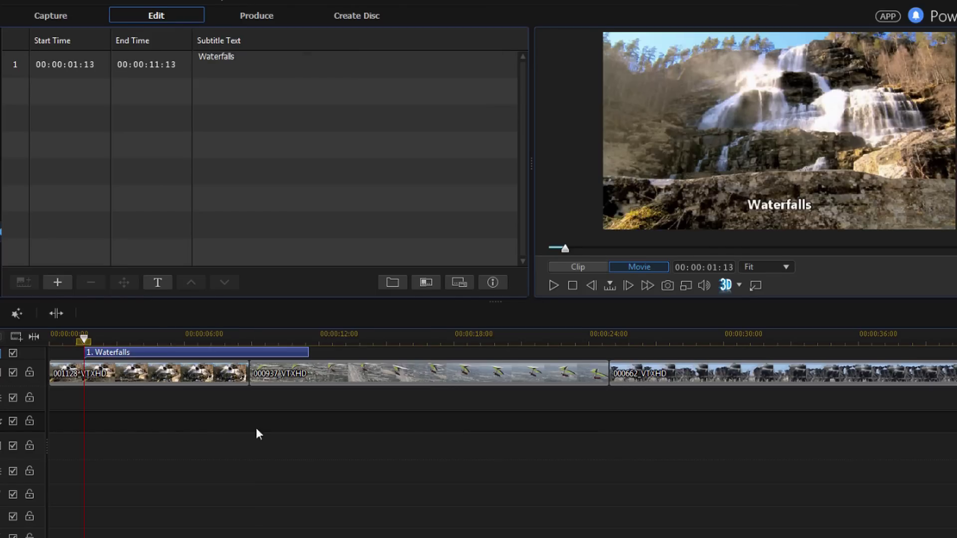